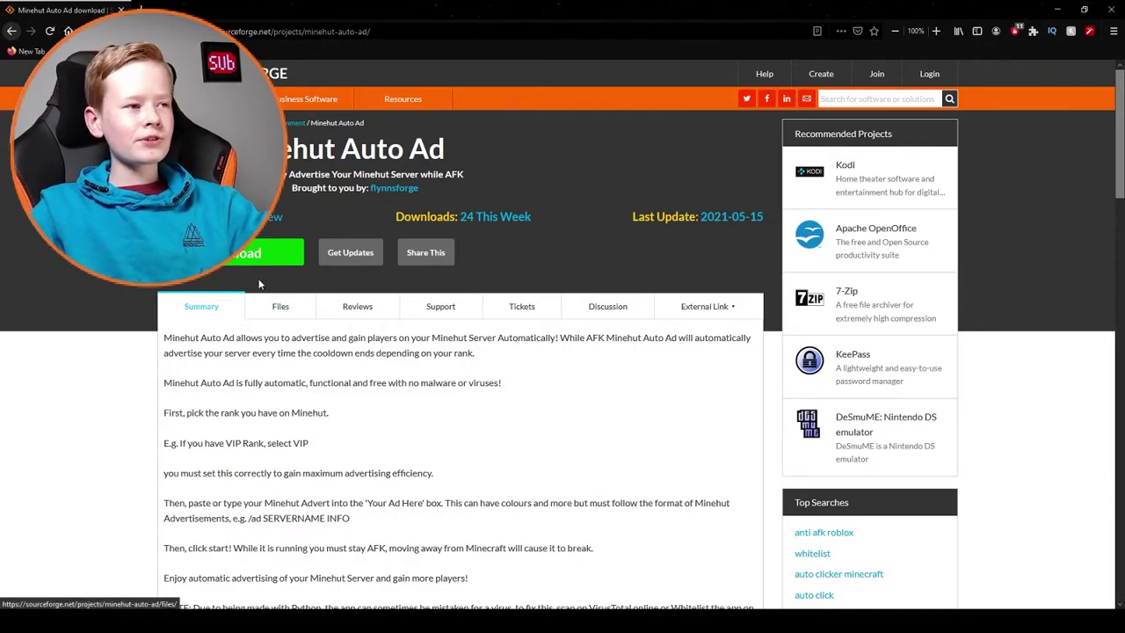
Download MinehutAutoAd(1).exe from SourceForge with Save File and list it among the browser downloads
click(247, 253)
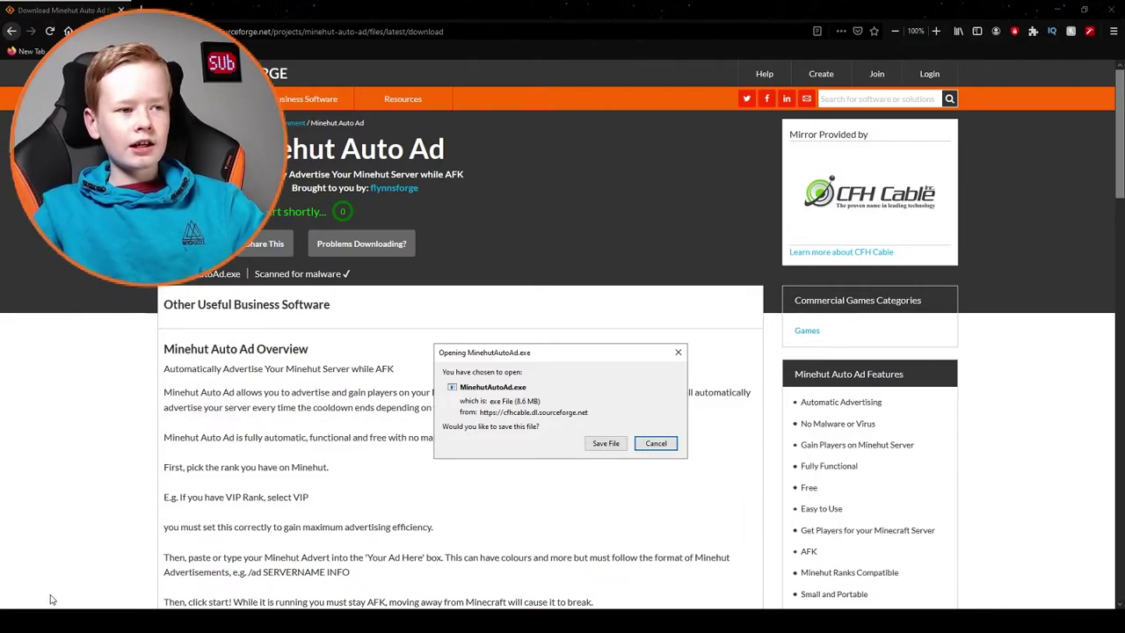
click(603, 444)
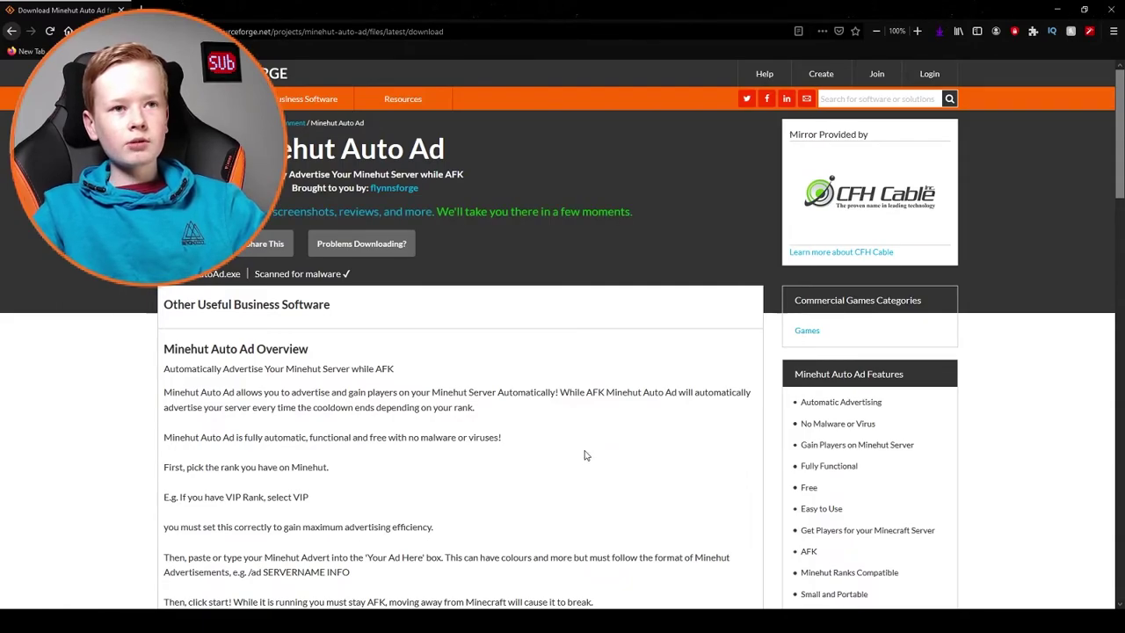
click(940, 37)
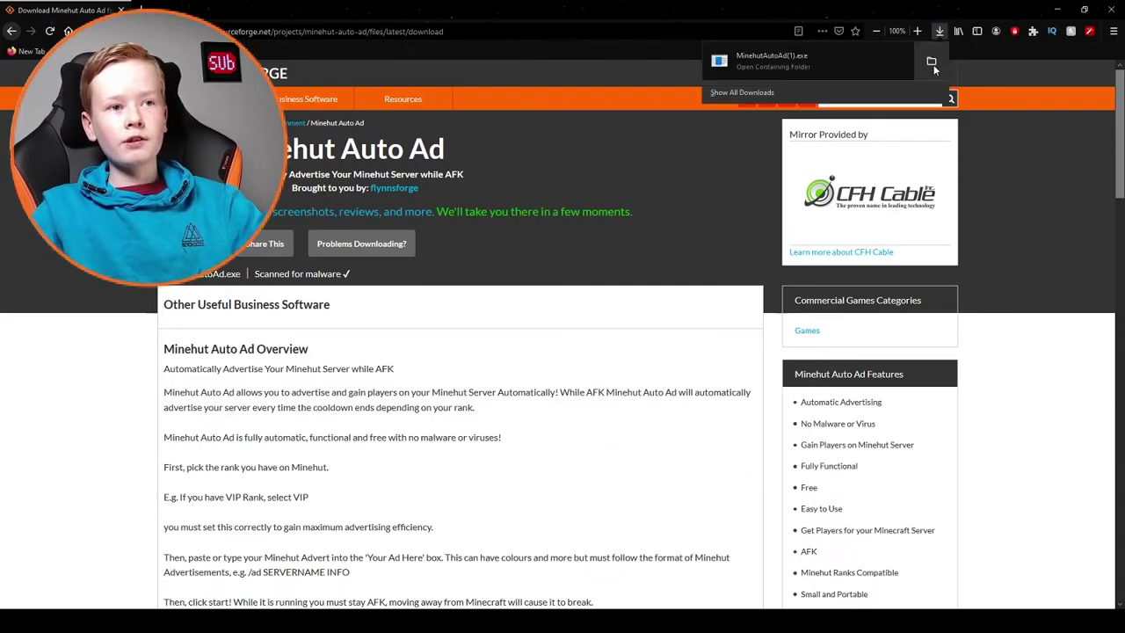
Launch MinehutAutoAd(1).exe from the downloads, bypassing the SmartScreen unrecognised-app warning with Run anyway
click(930, 60)
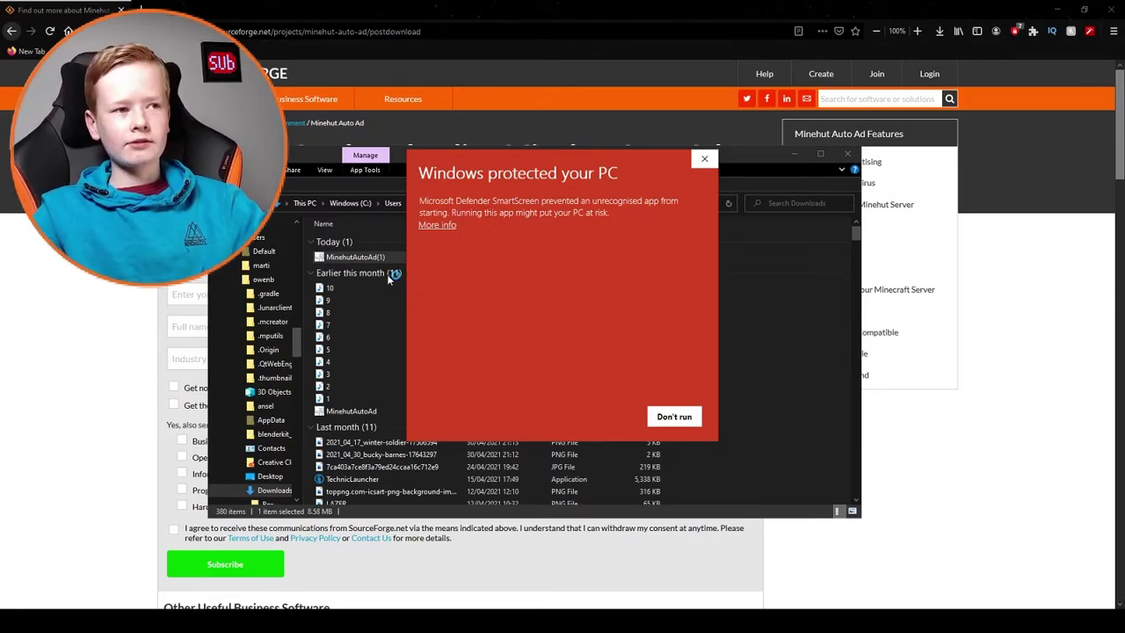
click(435, 225)
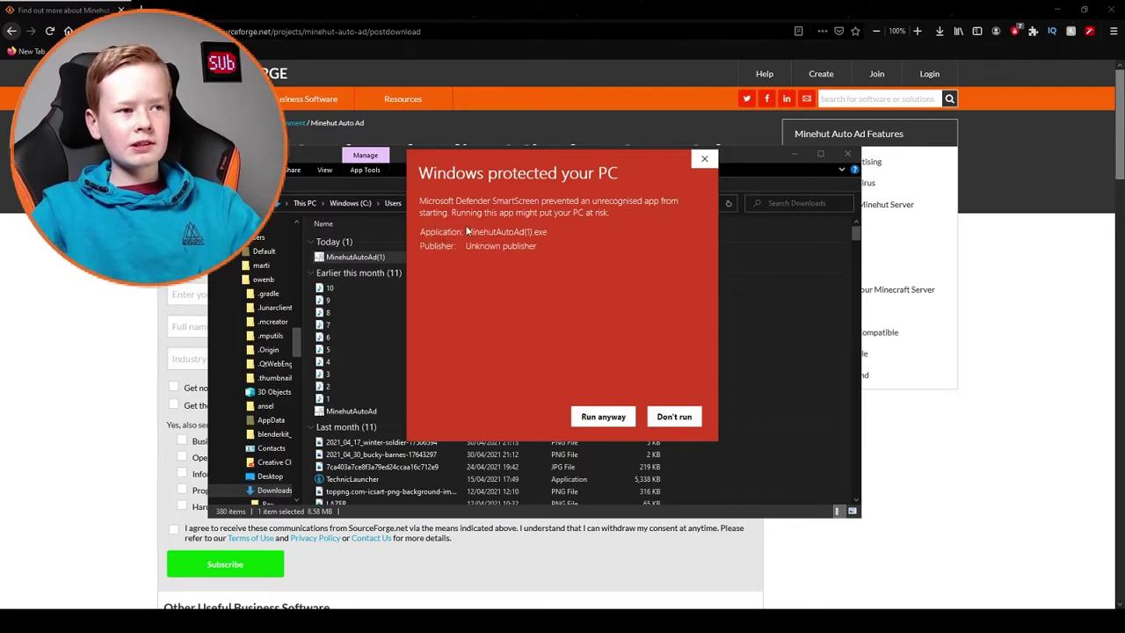
click(602, 419)
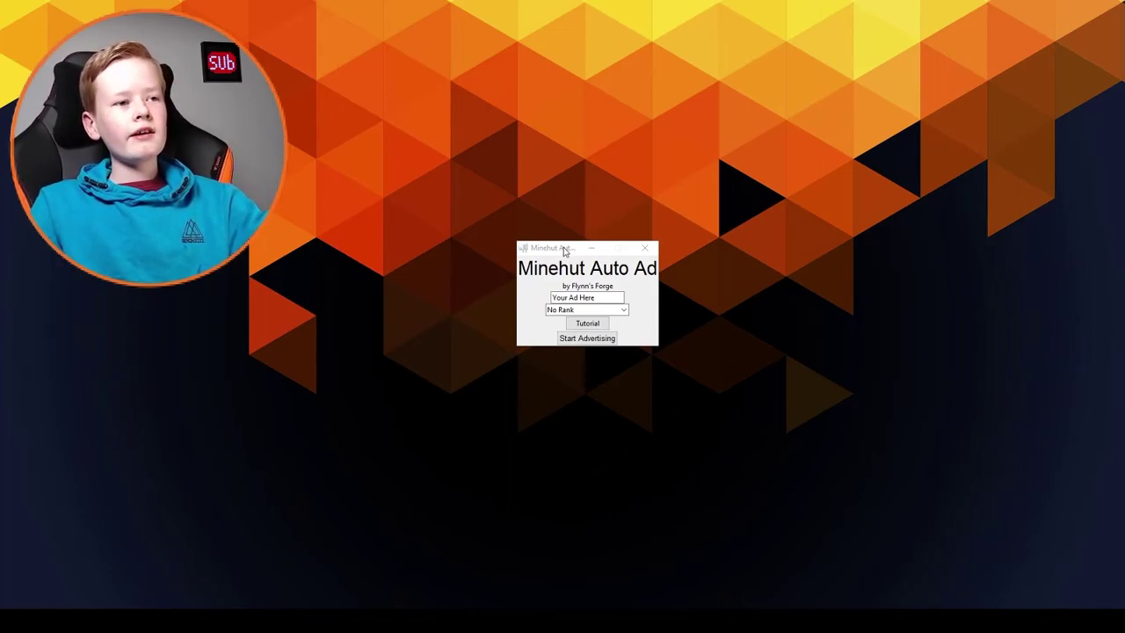
Nudge the Auto Ad window into place and check the rank dropdown, keeping No Rank
mouse_move(573, 252)
mouse_down()
mouse_move(572, 240)
mouse_move(577, 257)
mouse_up()
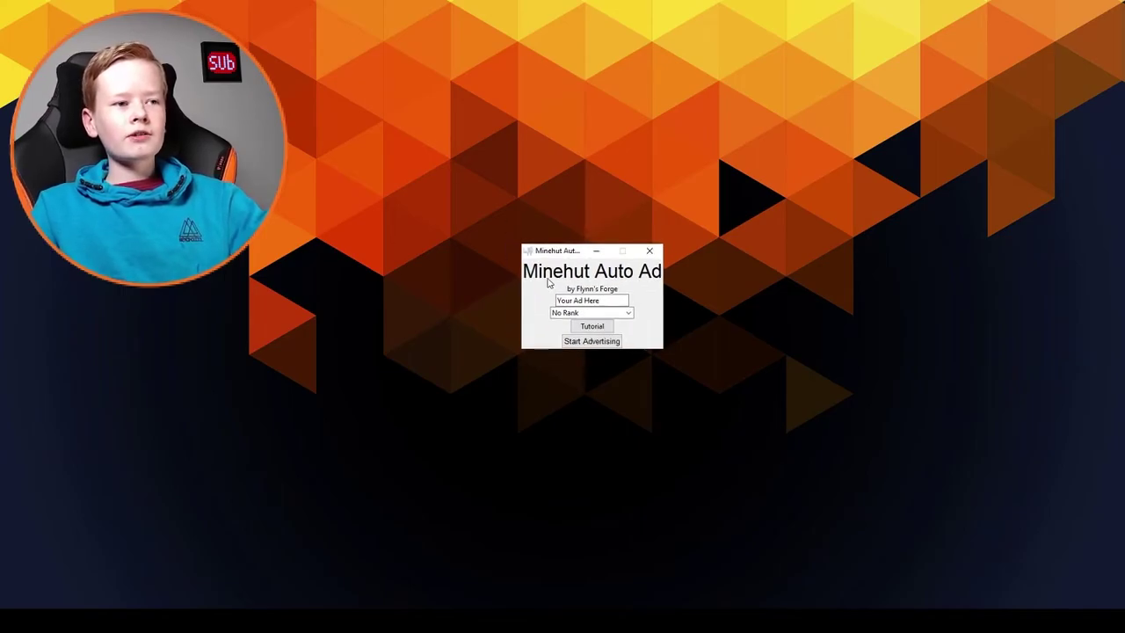
click(591, 300)
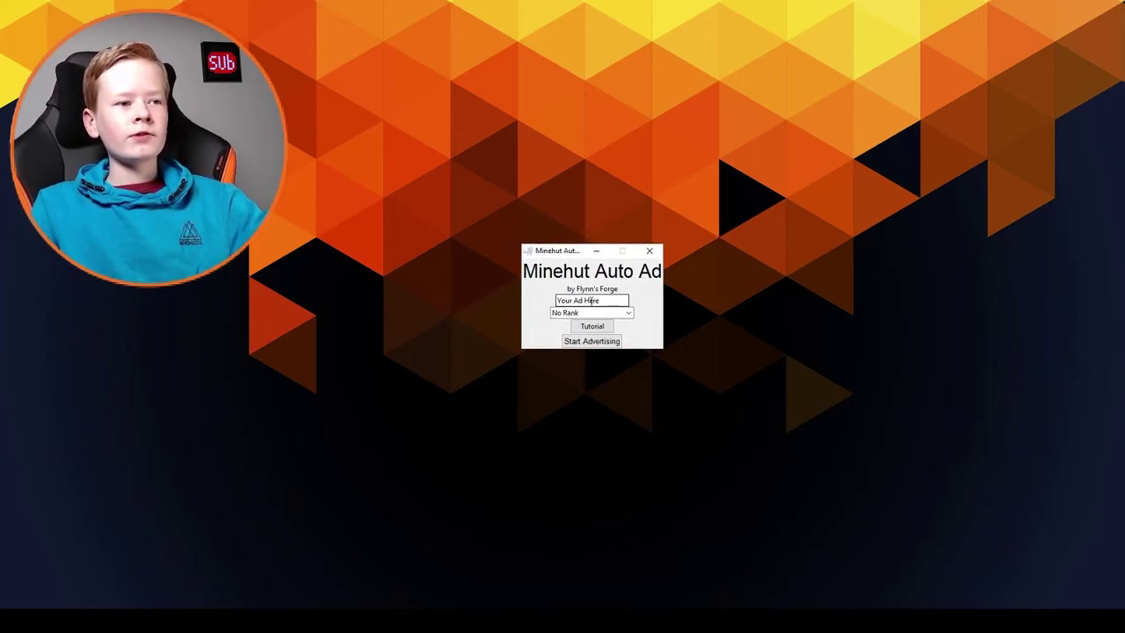
click(594, 313)
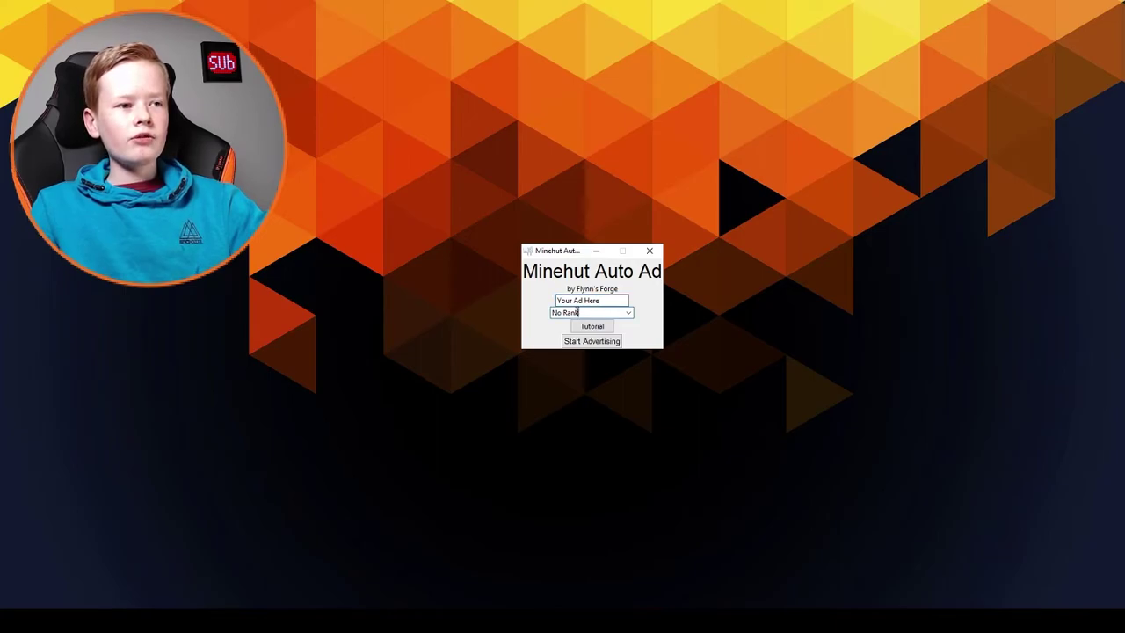
click(628, 313)
click(529, 302)
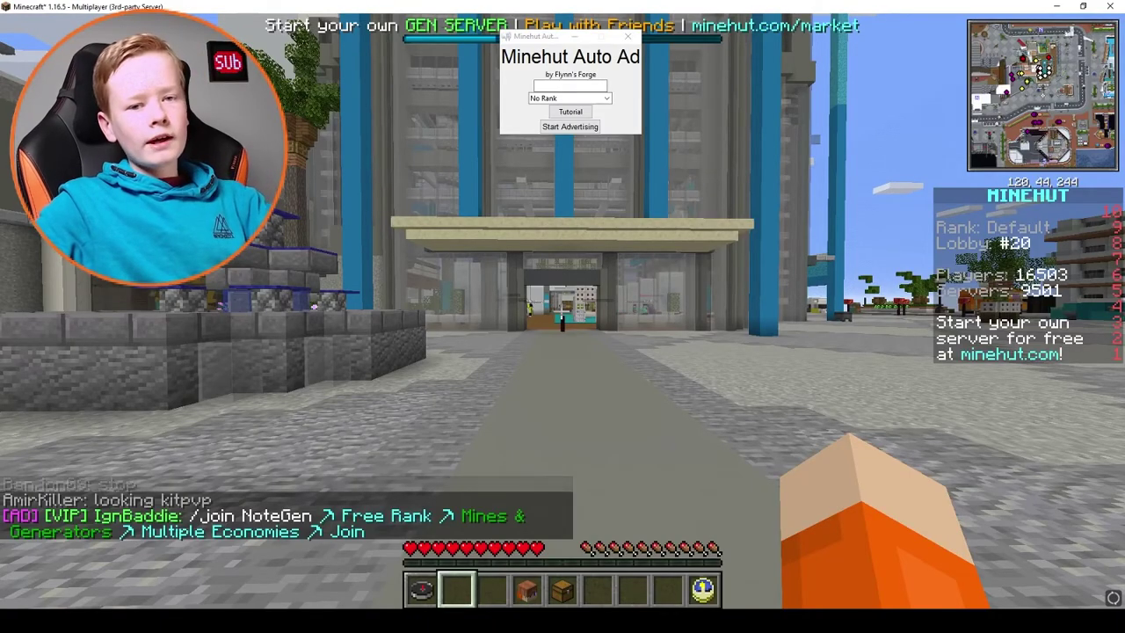
Open the hub chat and type '/ad ExpSpace This is the best join.' into the Auto Ad message field
key(w)
key(w)
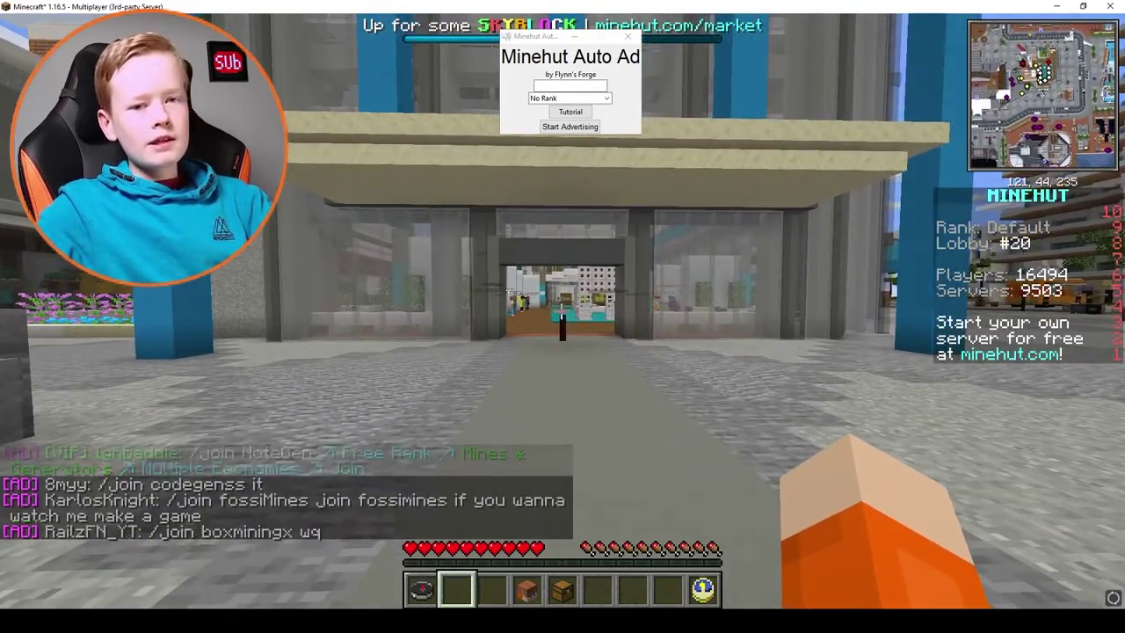
key(t)
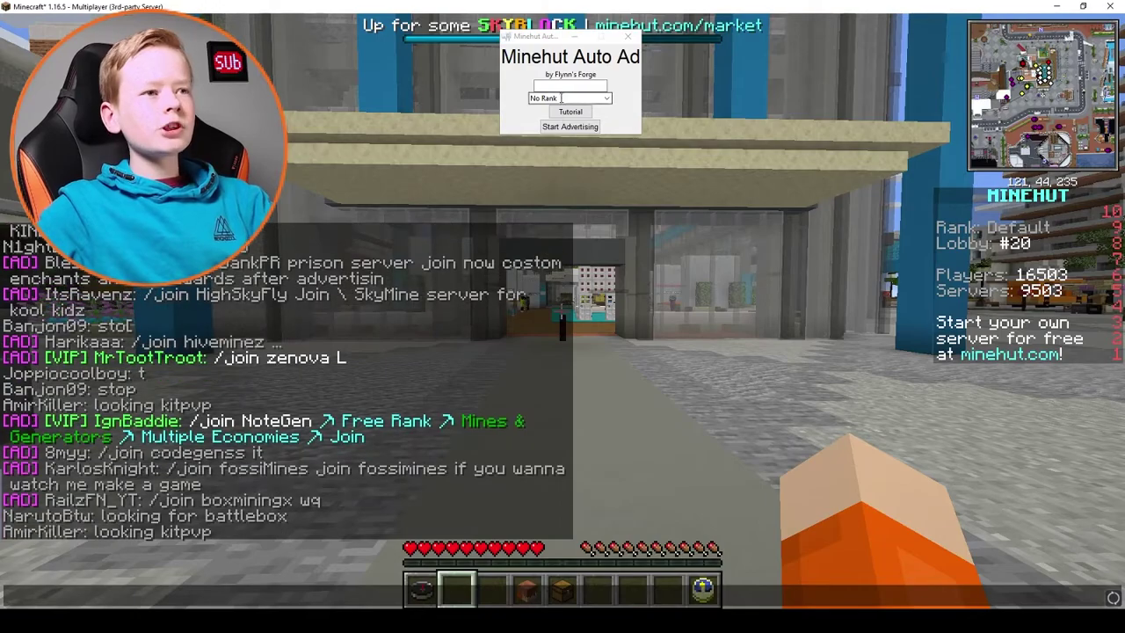
click(536, 85)
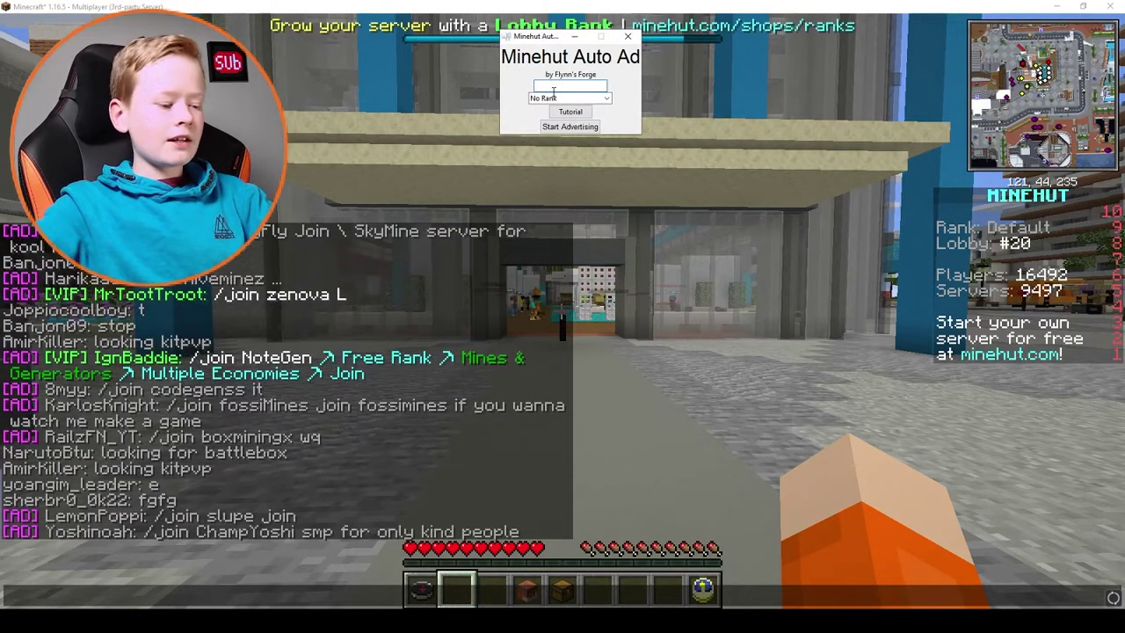
text(/ad)
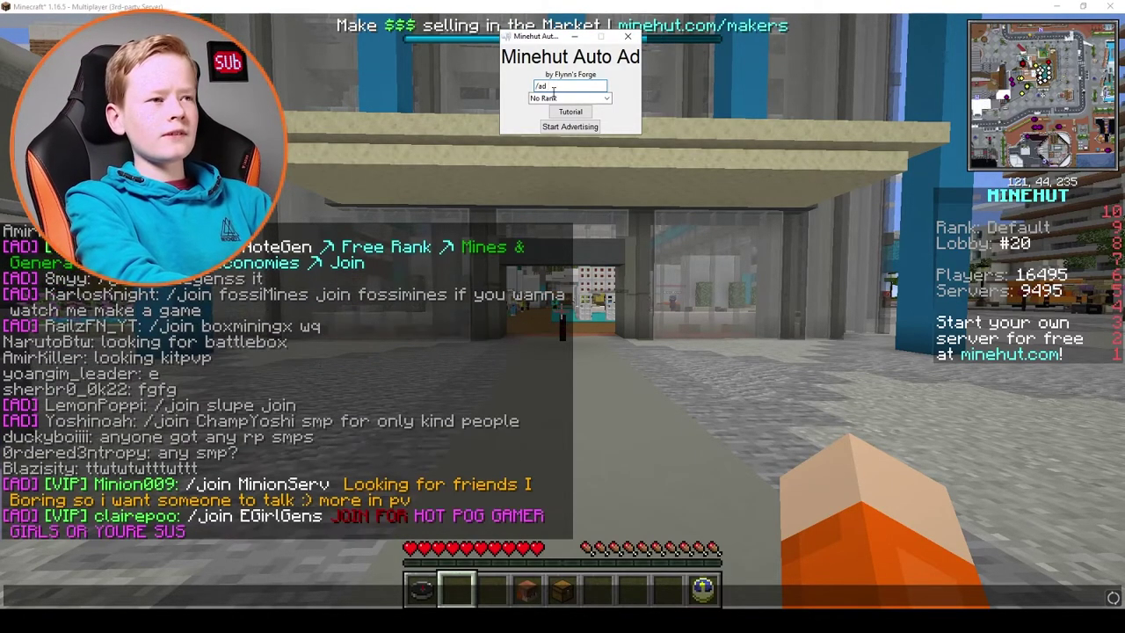
text( E)
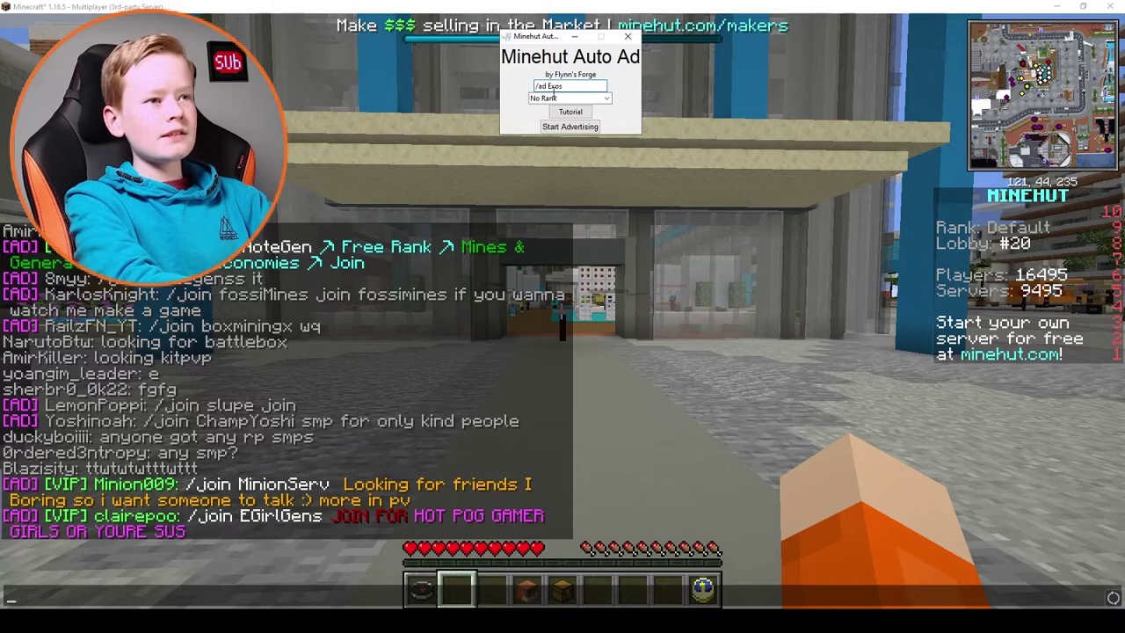
text(xpSpace)
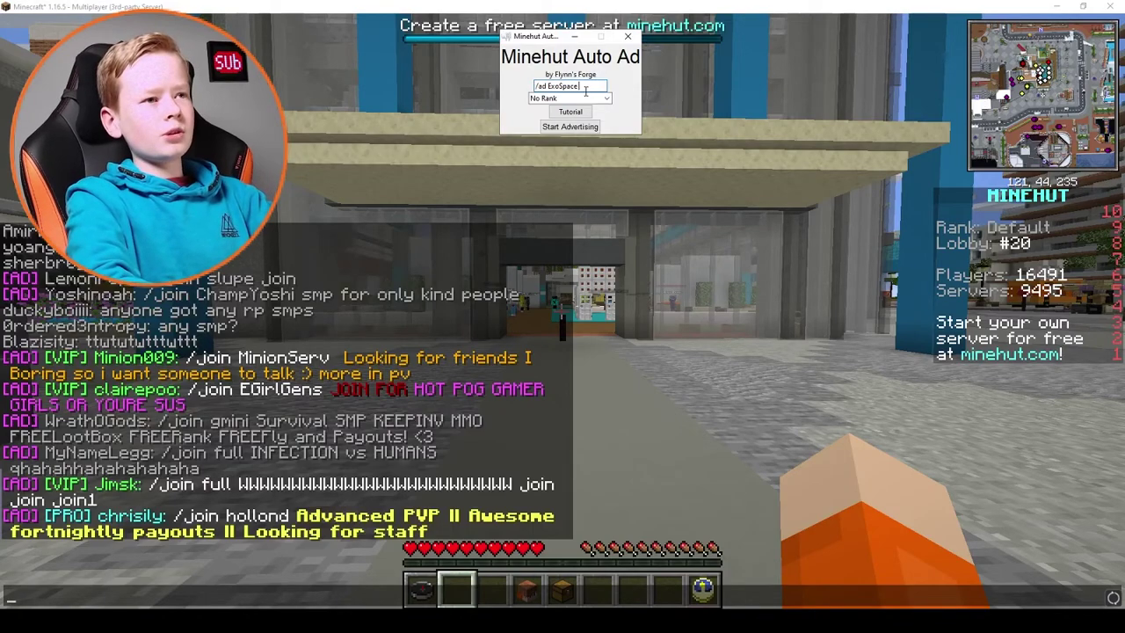
text(This)
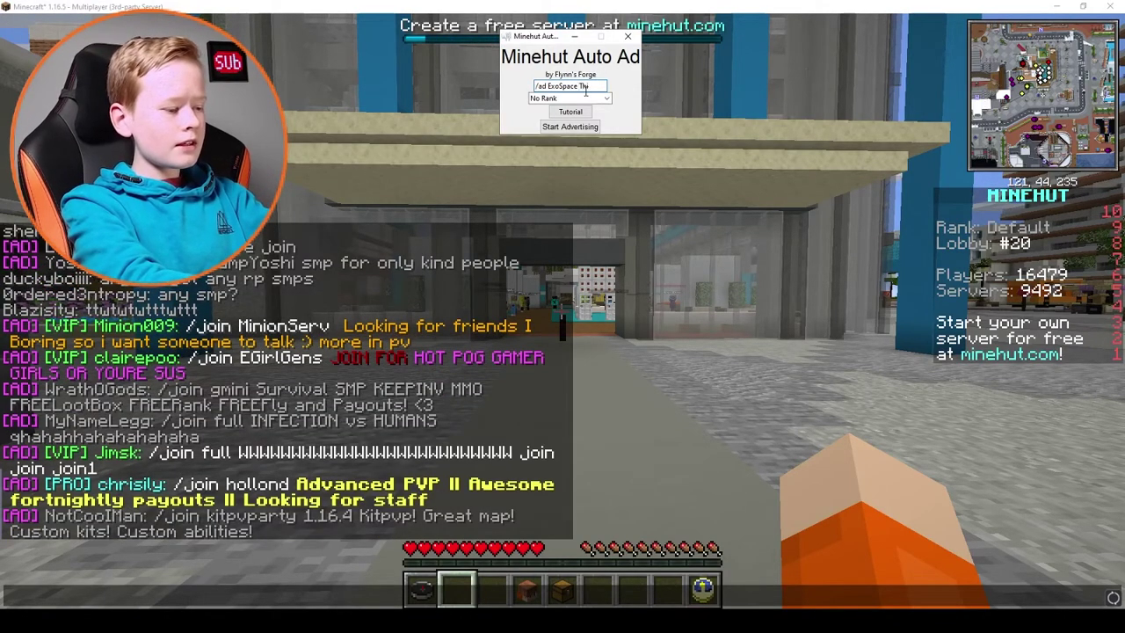
text( is the)
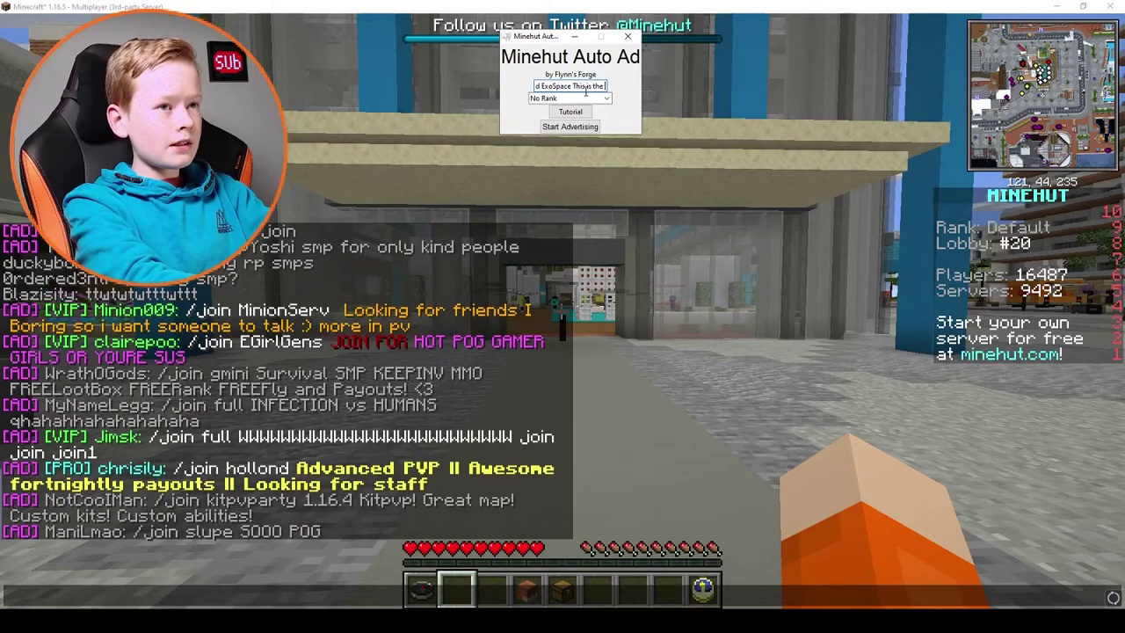
text( best j)
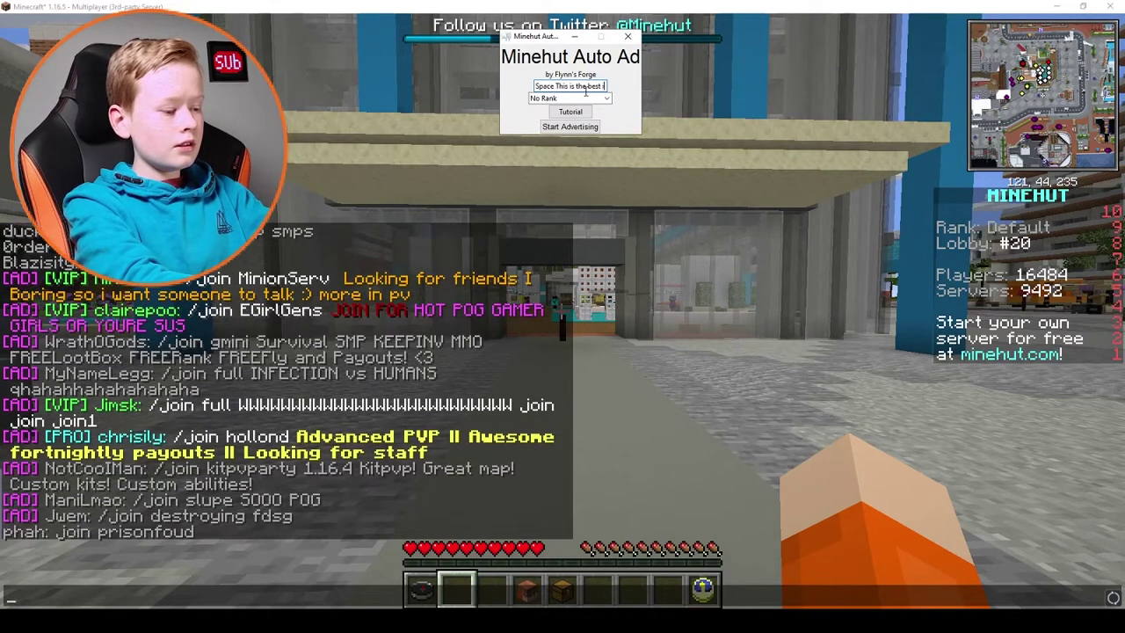
text(oin)
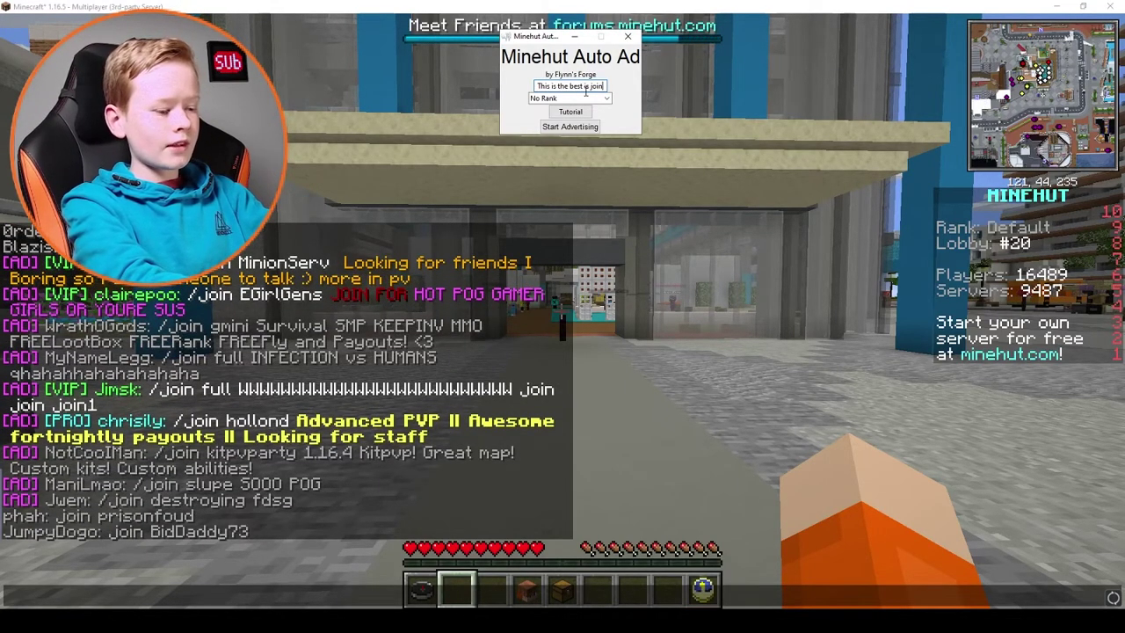
text(.)
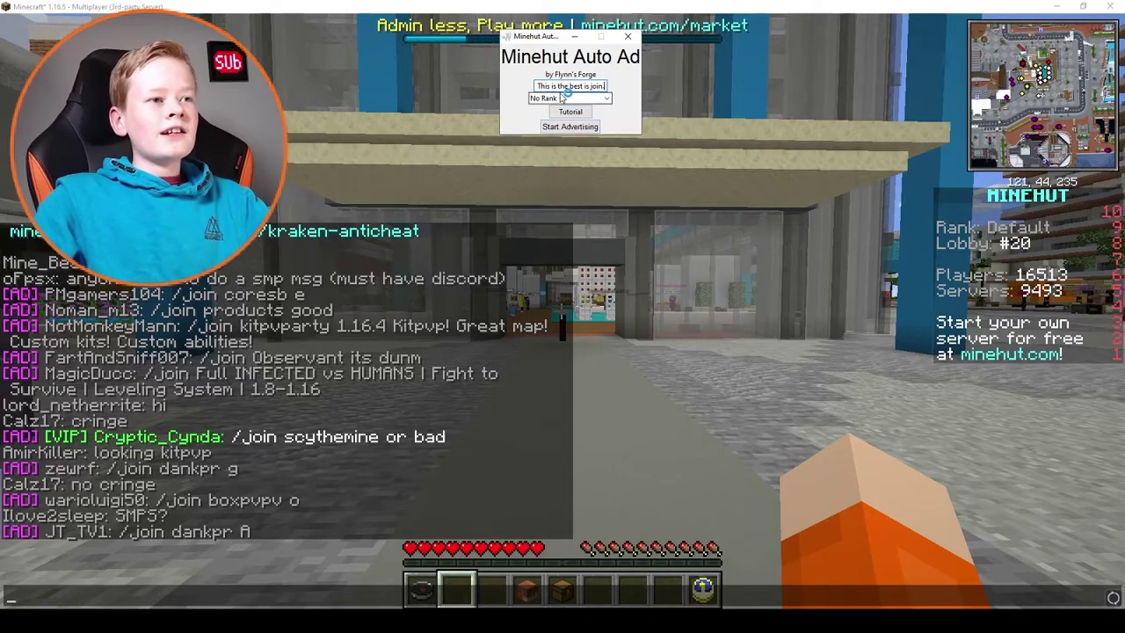
Start Advertising the ExoSpace ad and check the hub chat for the posted message
click(569, 126)
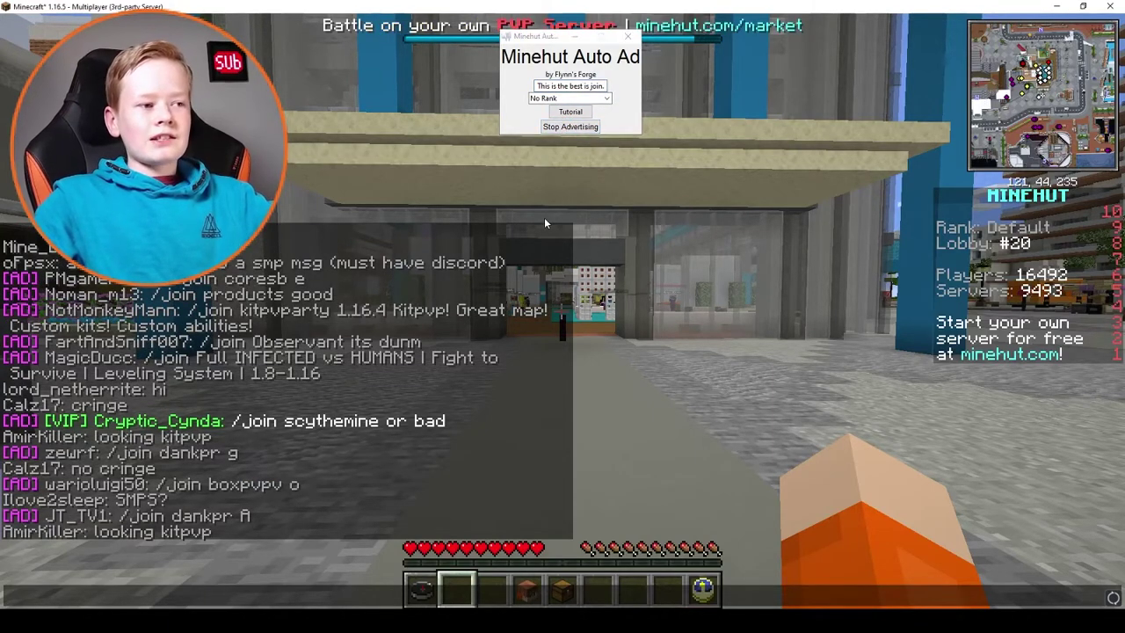
key(Escape)
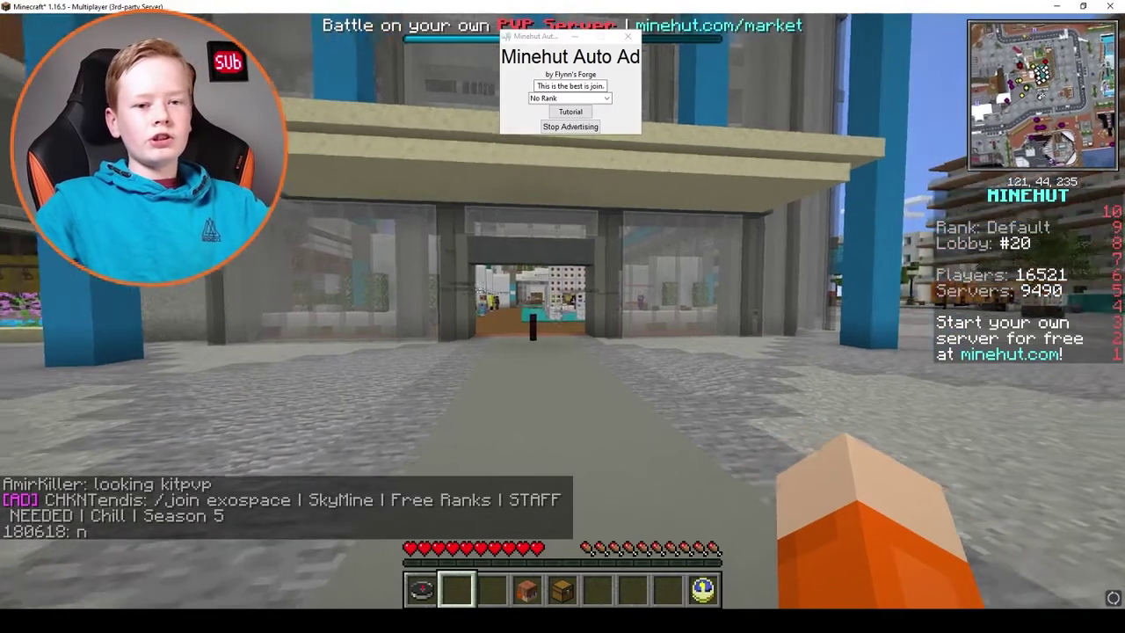
key(w)
key(t)
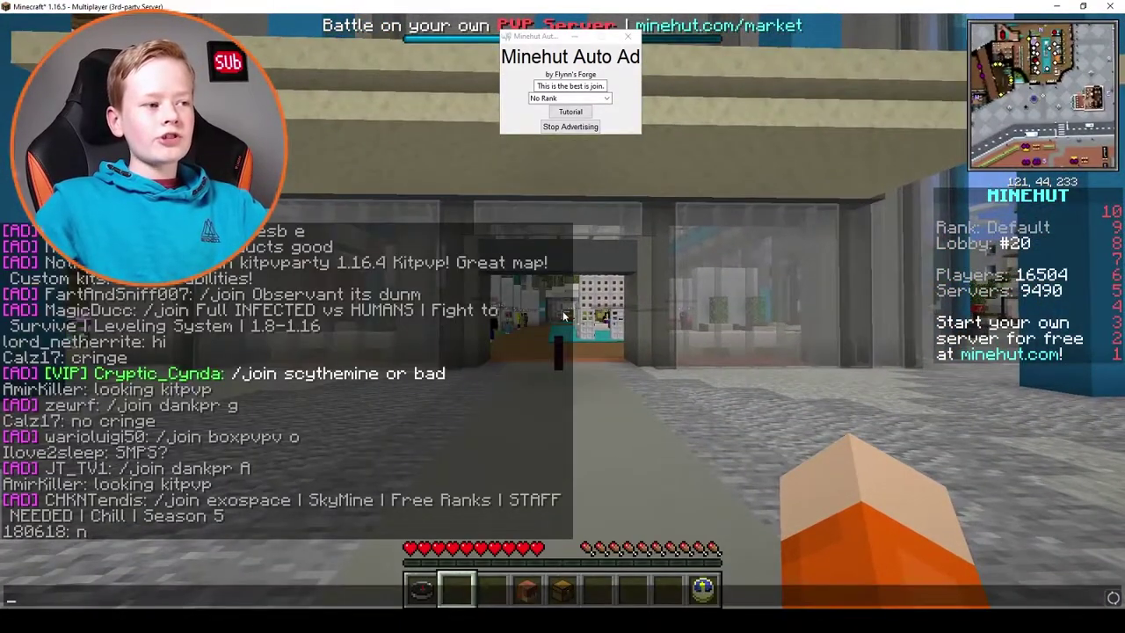
key(Escape)
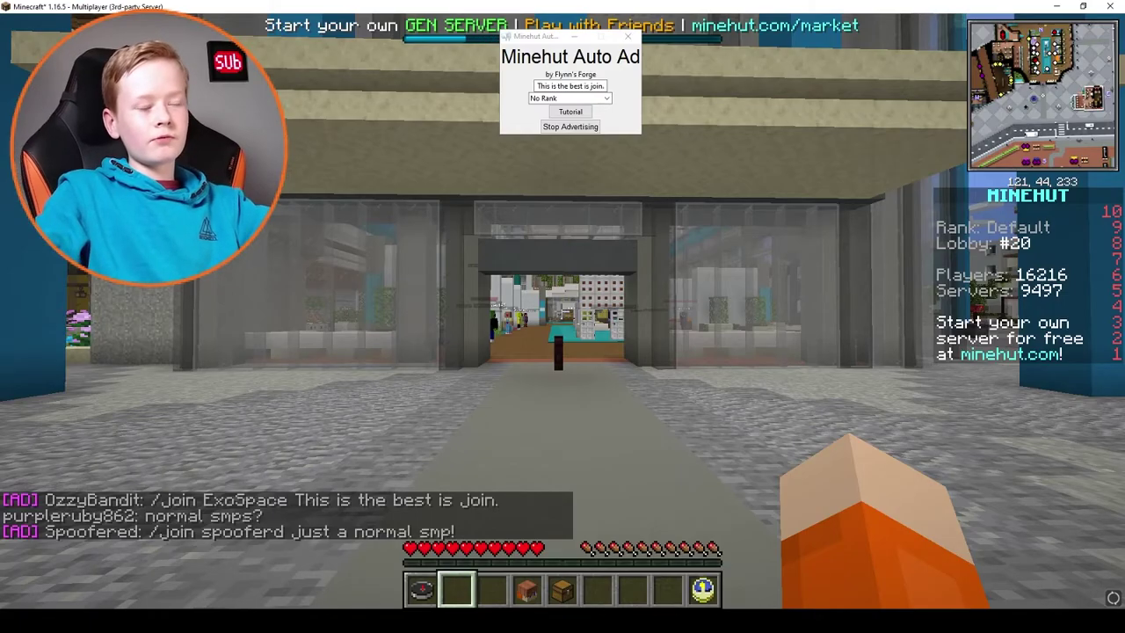
Walk through the Minehut hub toward the doorway and along the street while the ad runs
key(w)
key(w)
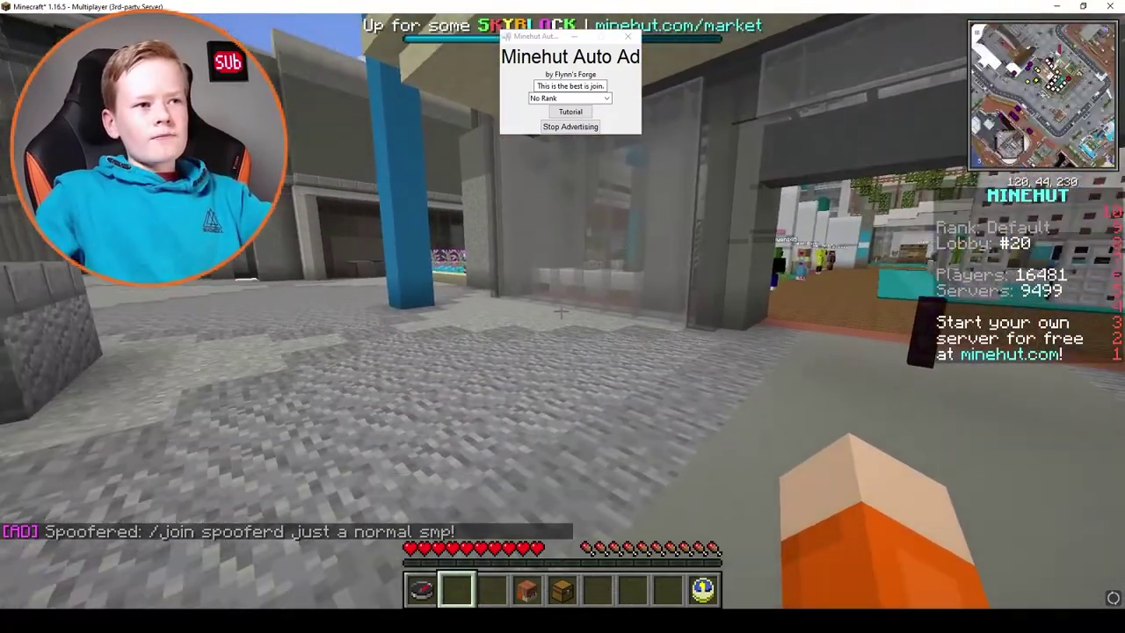
key(w)
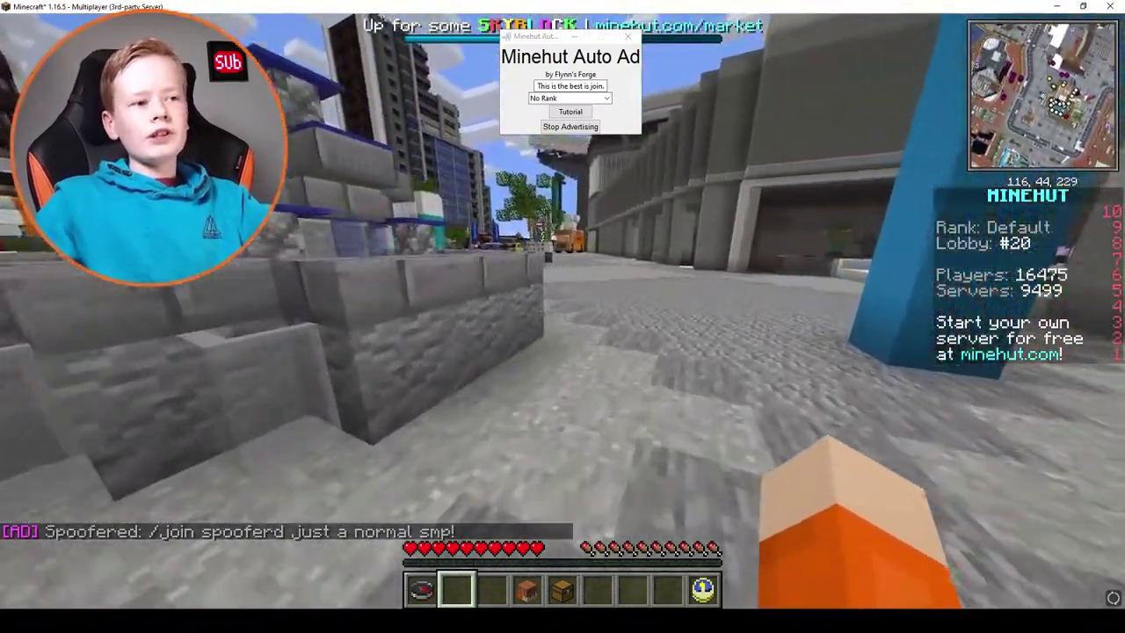
key(w)
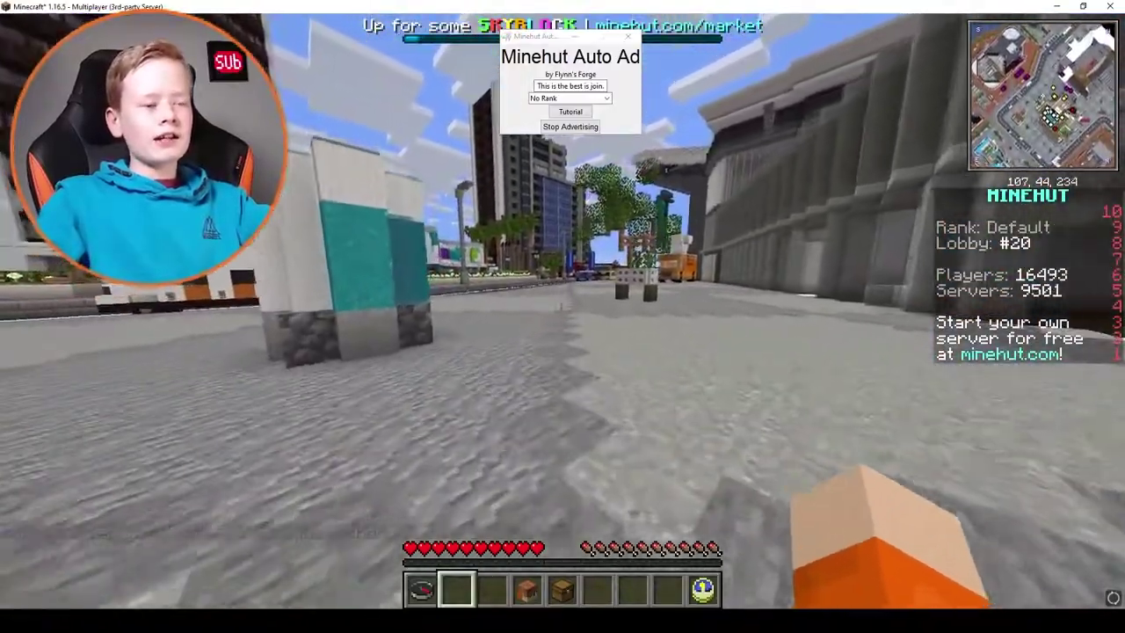
key(w)
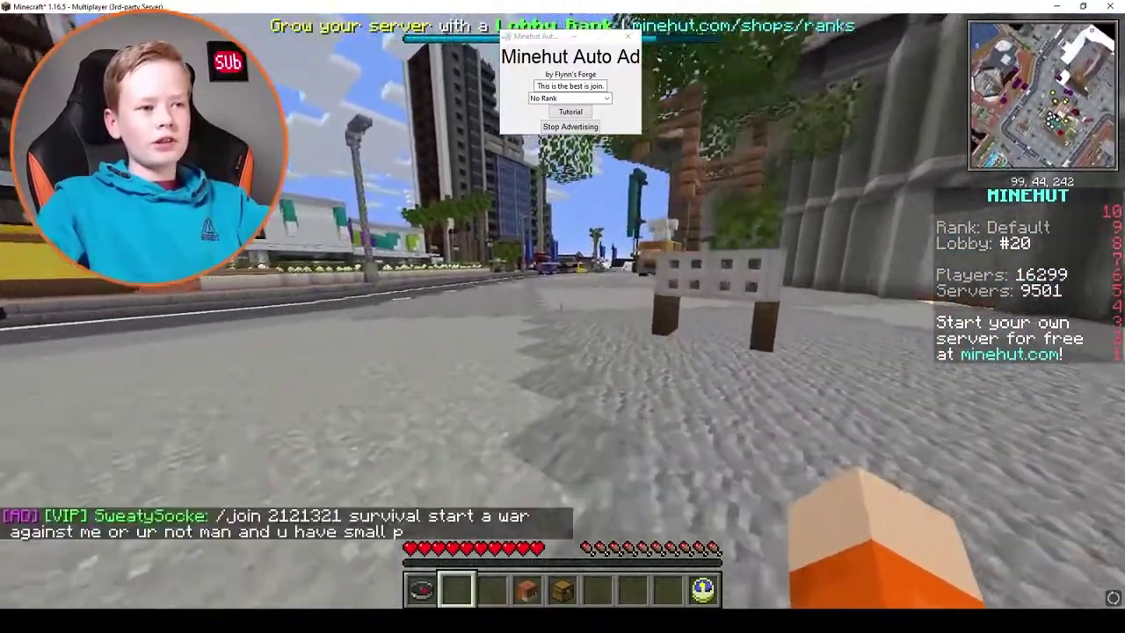